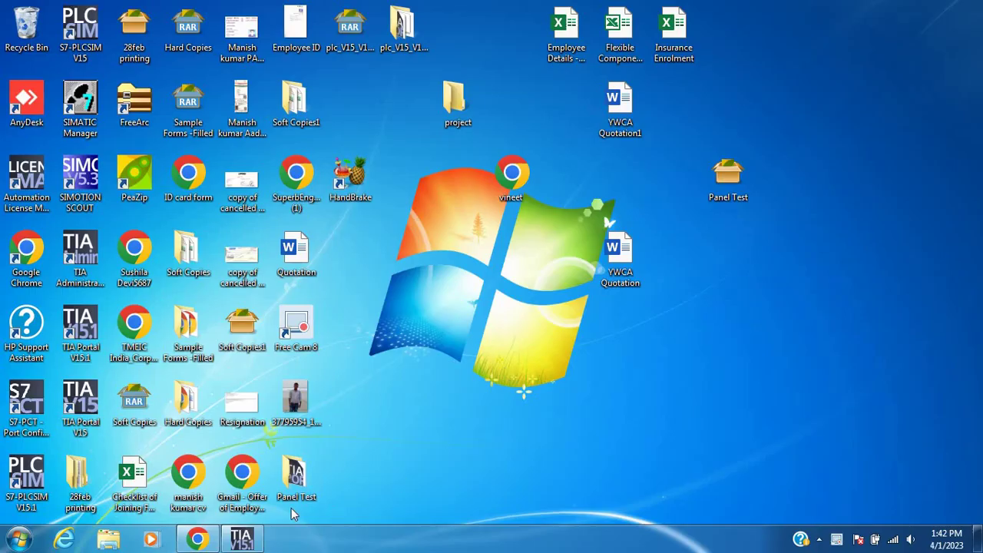
Restore the TIA Portal window showing the Protection project from the taskbar.
{"action": "left_click", "coordinate": [241, 540]}
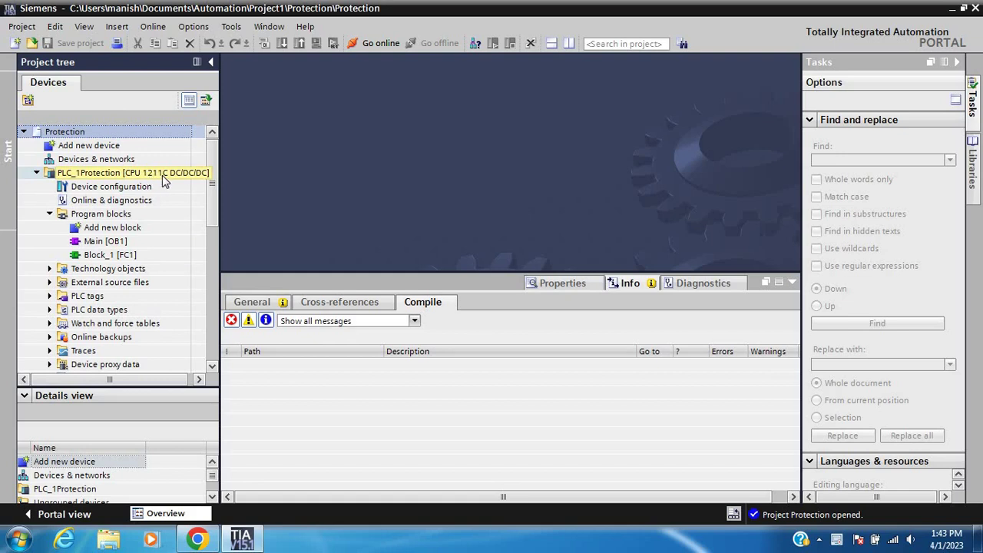
Set up archiving of Protection as a compressed file with date and time added.
{"action": "left_click", "coordinate": [22, 28]}
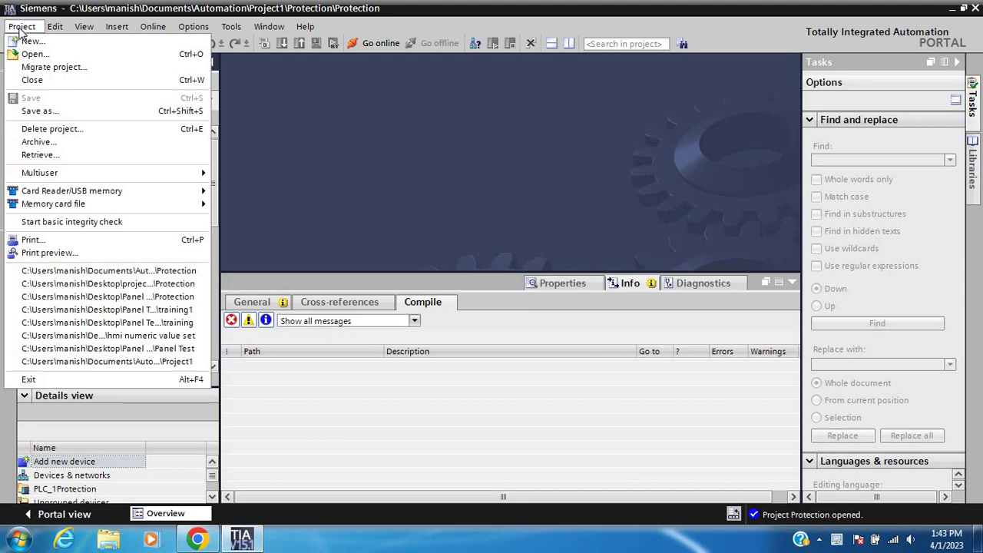
{"action": "left_click", "coordinate": [44, 144]}
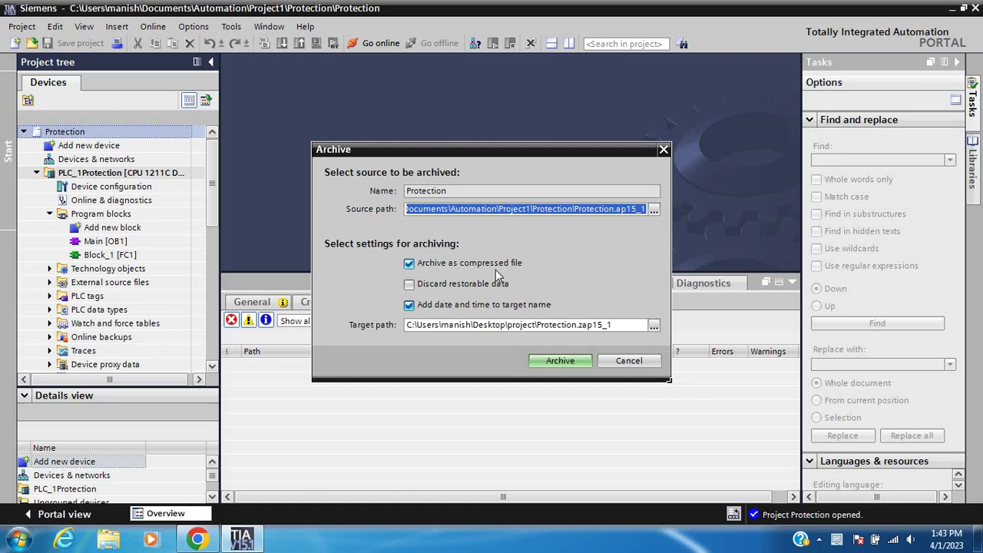
{"action": "left_click", "coordinate": [409, 264]}
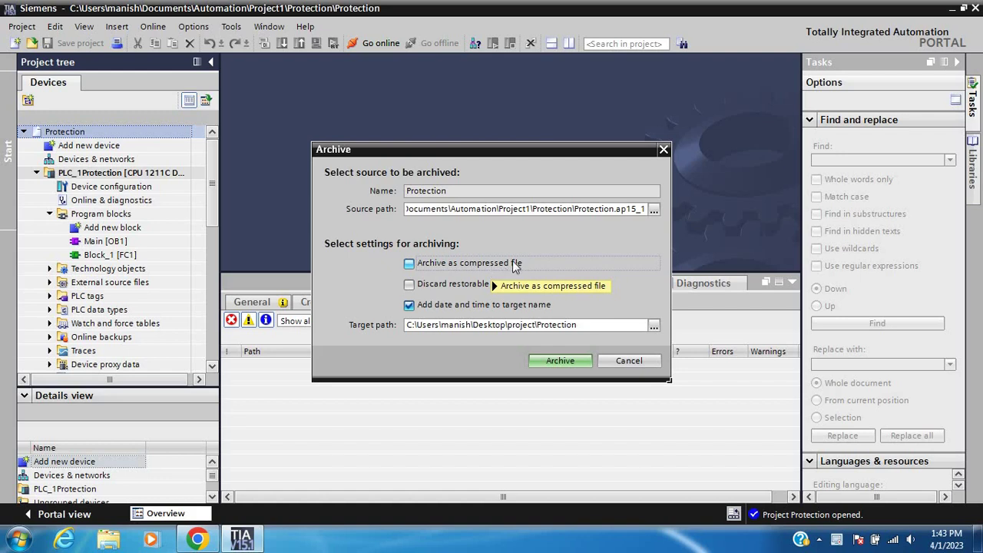
{"action": "left_click", "coordinate": [410, 264]}
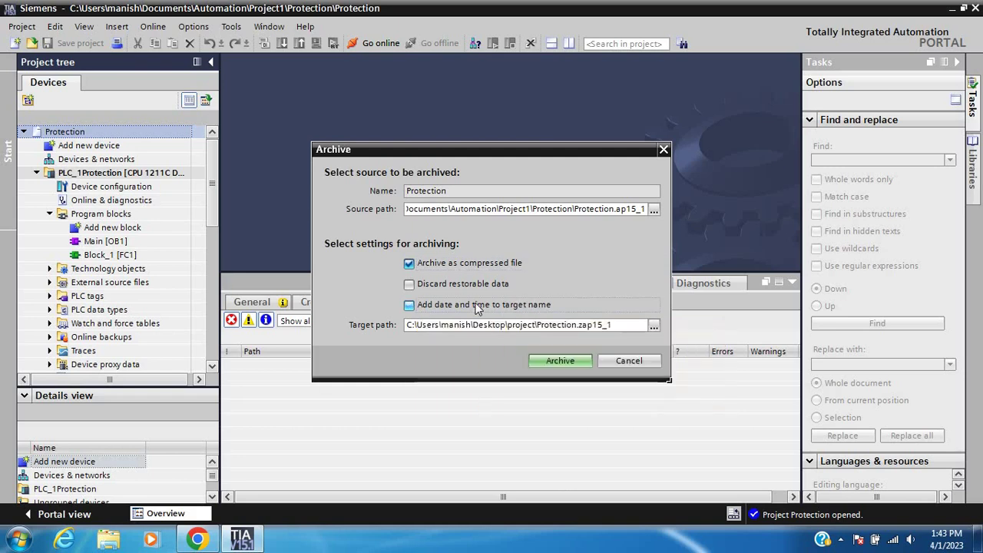
{"action": "left_click", "coordinate": [409, 305]}
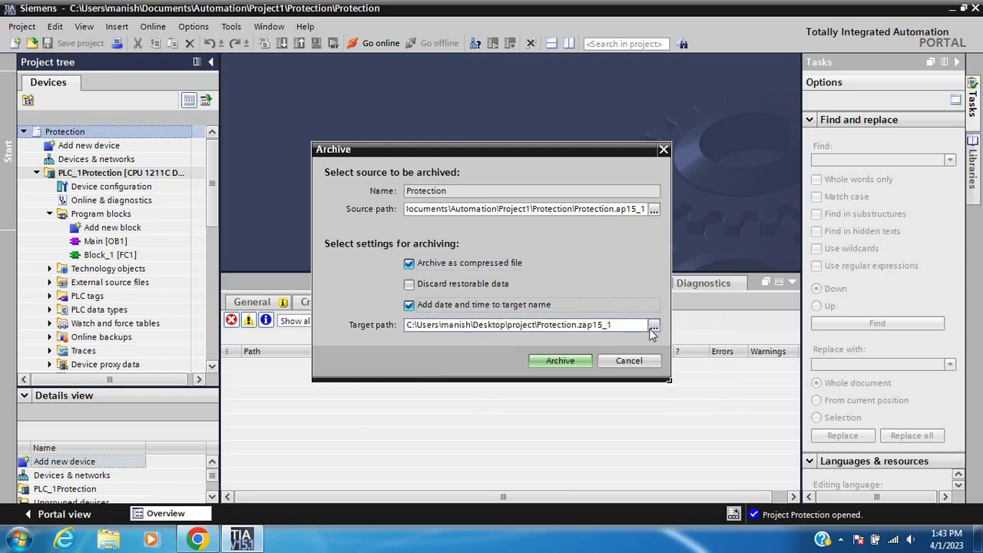
Browse the archive target location to the project folder on the Desktop.
{"action": "left_click", "coordinate": [654, 325]}
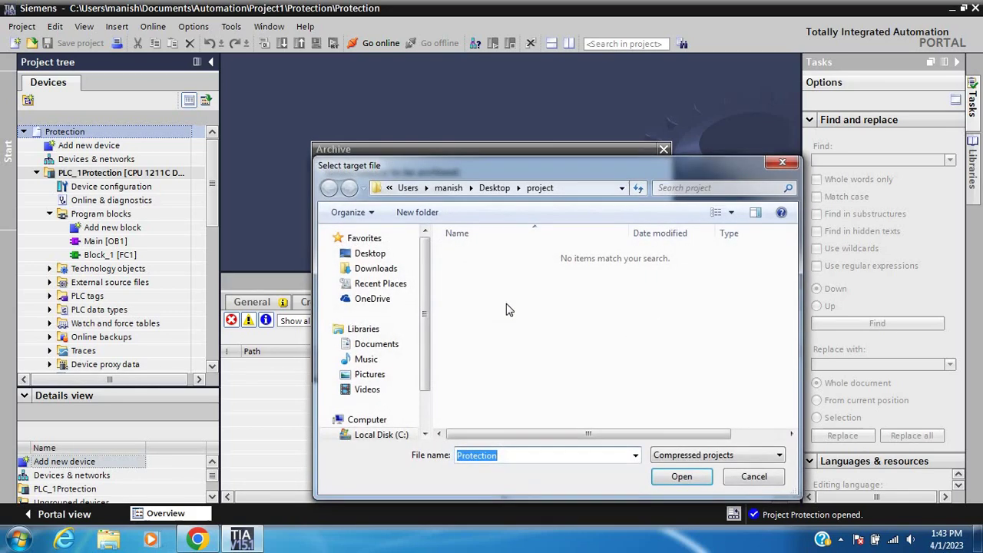
{"action": "left_click", "coordinate": [368, 253]}
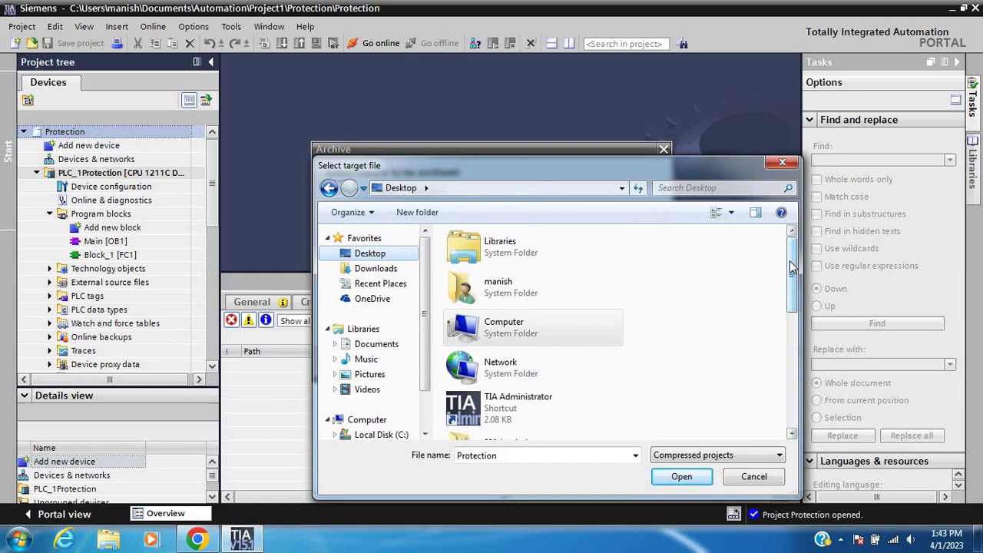
{"action": "left_click_drag", "start_coordinate": [792, 266], "coordinate": [796, 370]}
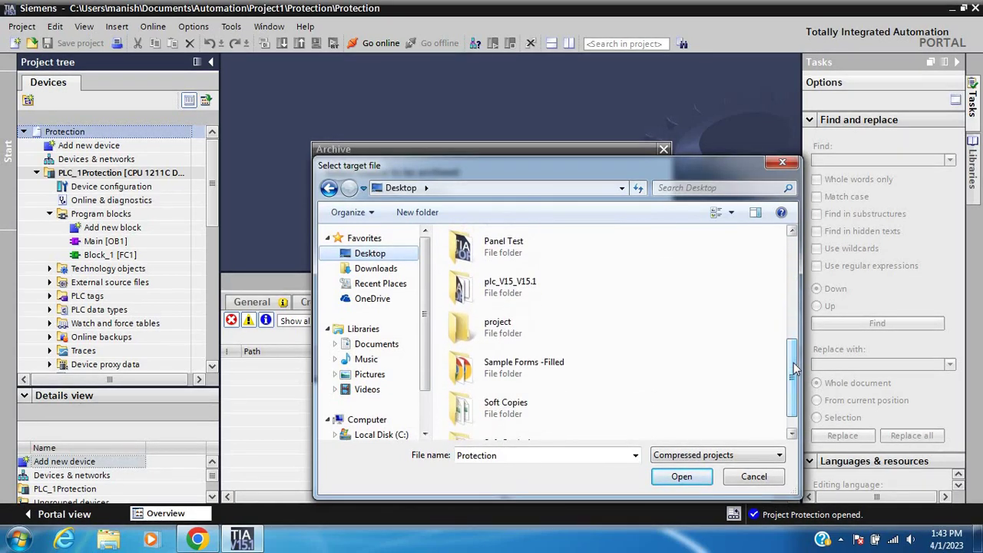
{"action": "double_click", "coordinate": [504, 325]}
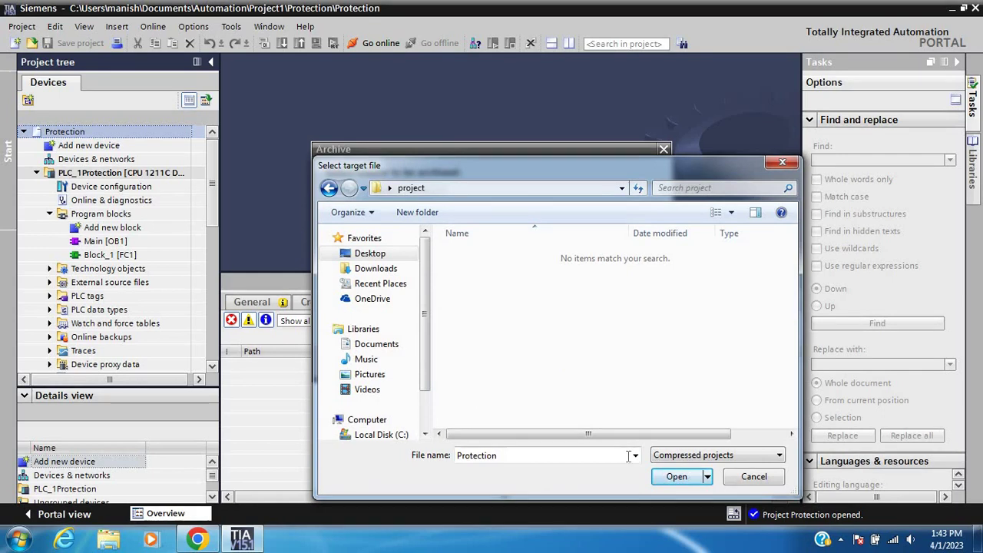
Name the archive file s71200 and archive the Protection project.
{"action": "double_click", "coordinate": [503, 455]}
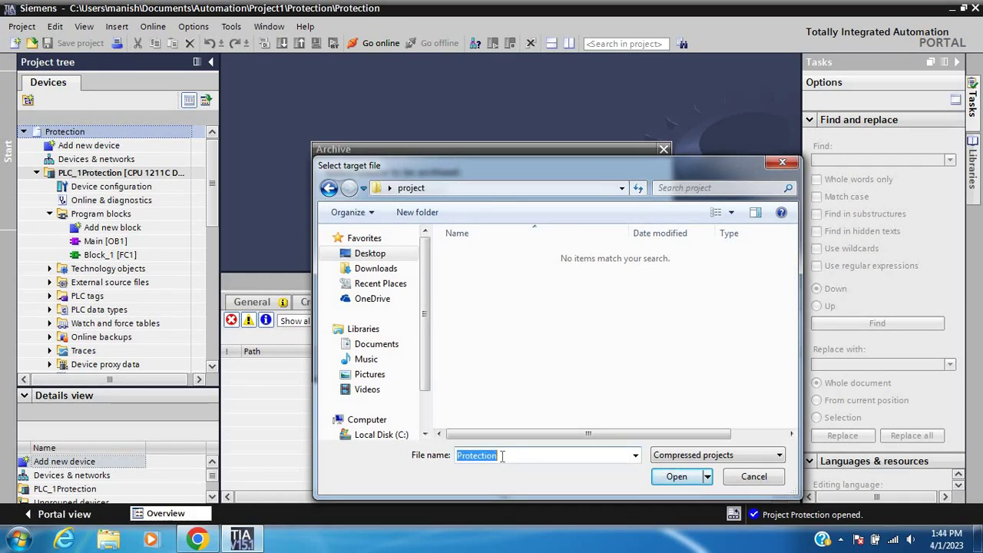
{"action": "key", "text": "BackSpace"}
{"action": "type", "text": "s71200"}
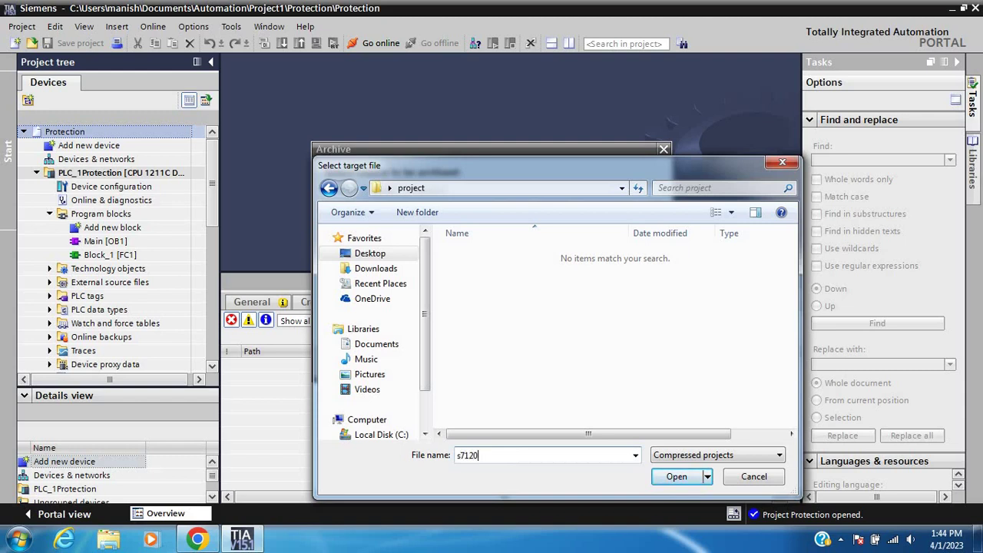
{"action": "left_click", "coordinate": [676, 477]}
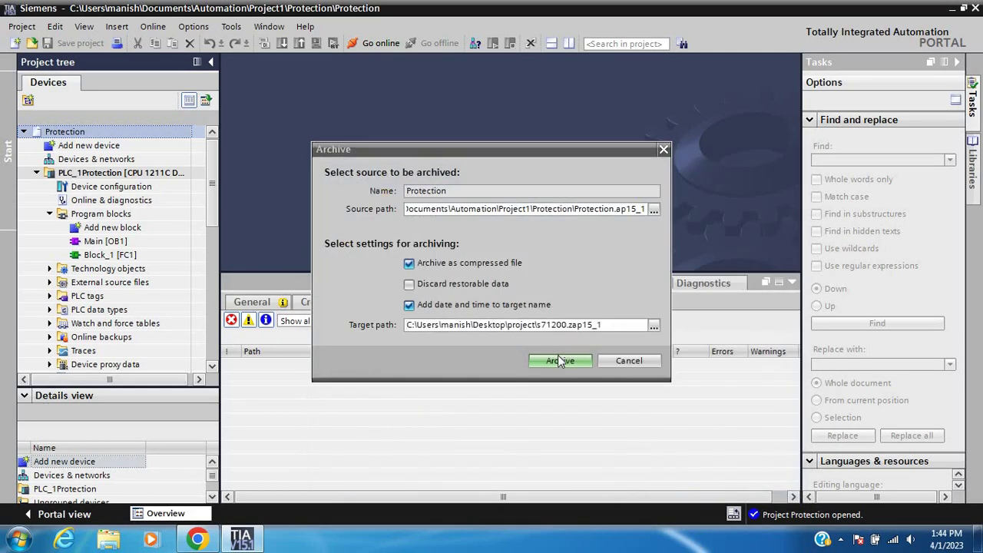
{"action": "left_click", "coordinate": [558, 360]}
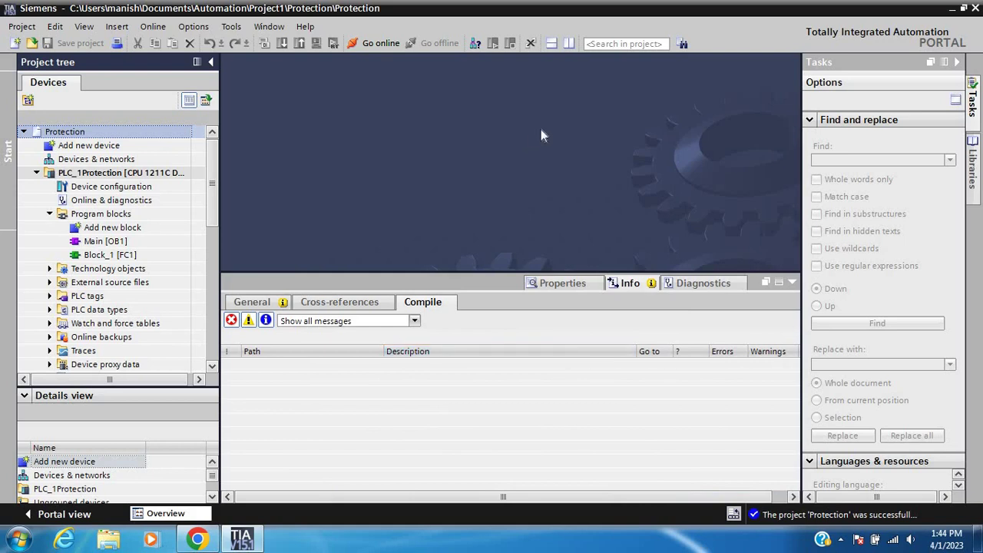
{"action": "left_click", "coordinate": [953, 12]}
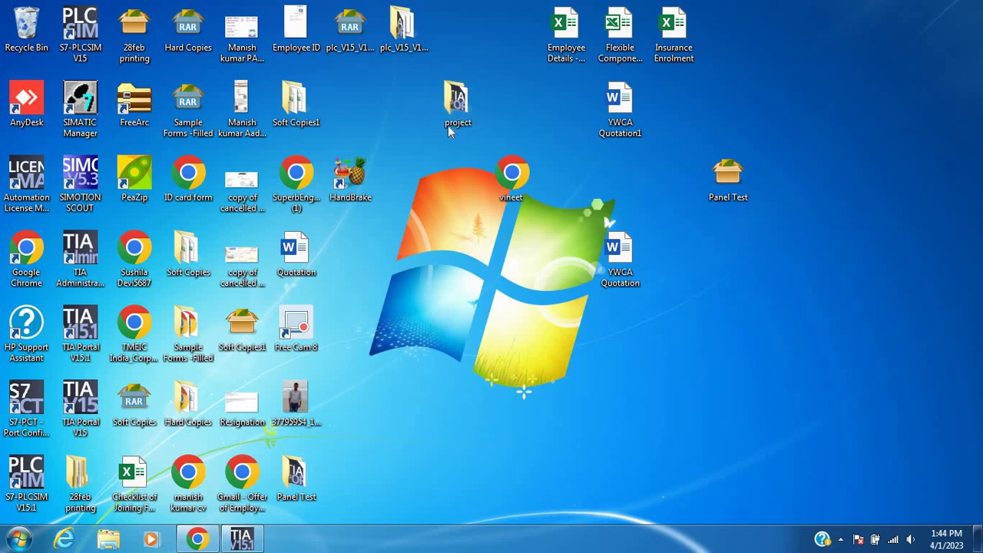
{"action": "double_click", "coordinate": [453, 105]}
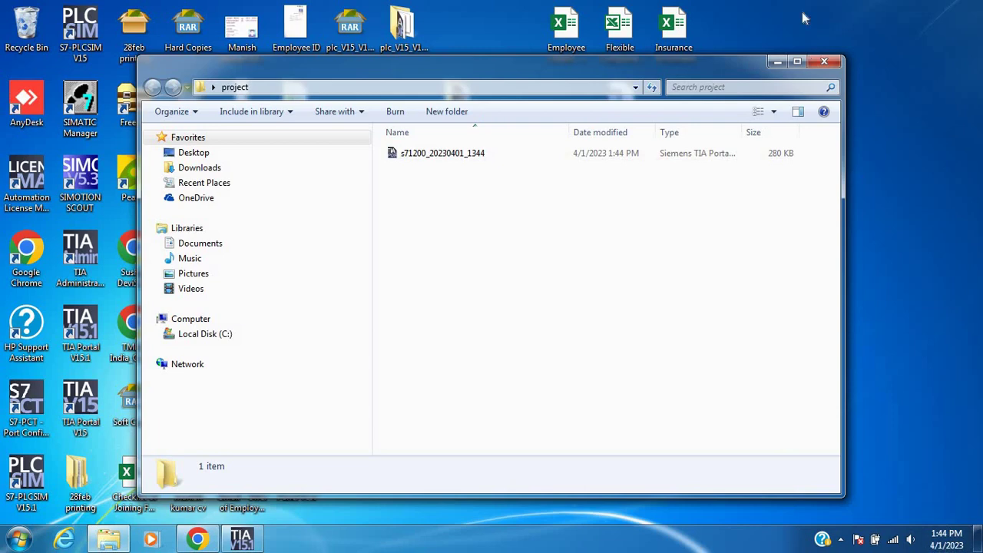
{"action": "left_click", "coordinate": [824, 64]}
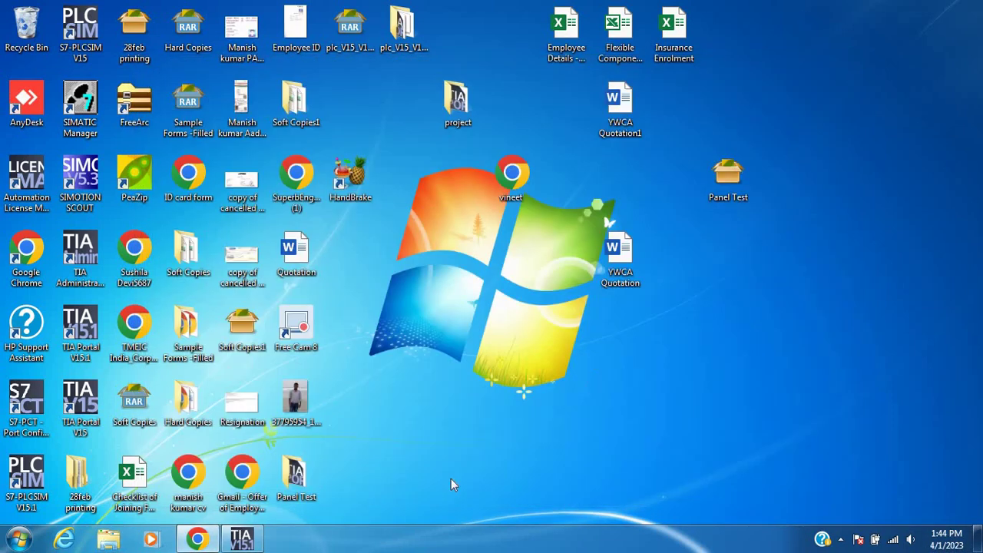
{"action": "left_click", "coordinate": [242, 538]}
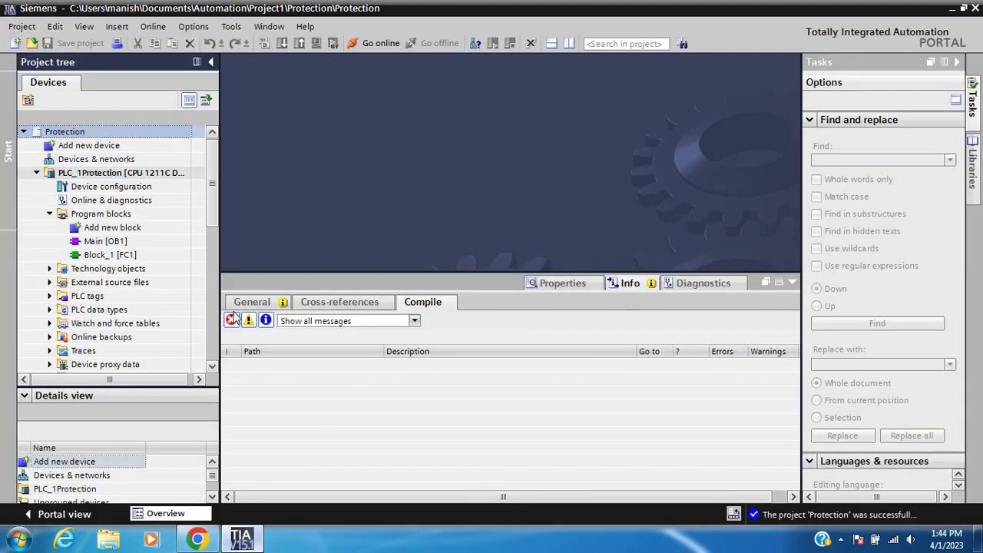
Close the current project and retrieve the s71200_20230401_1344 archive from Desktop\project.
{"action": "left_click", "coordinate": [36, 29]}
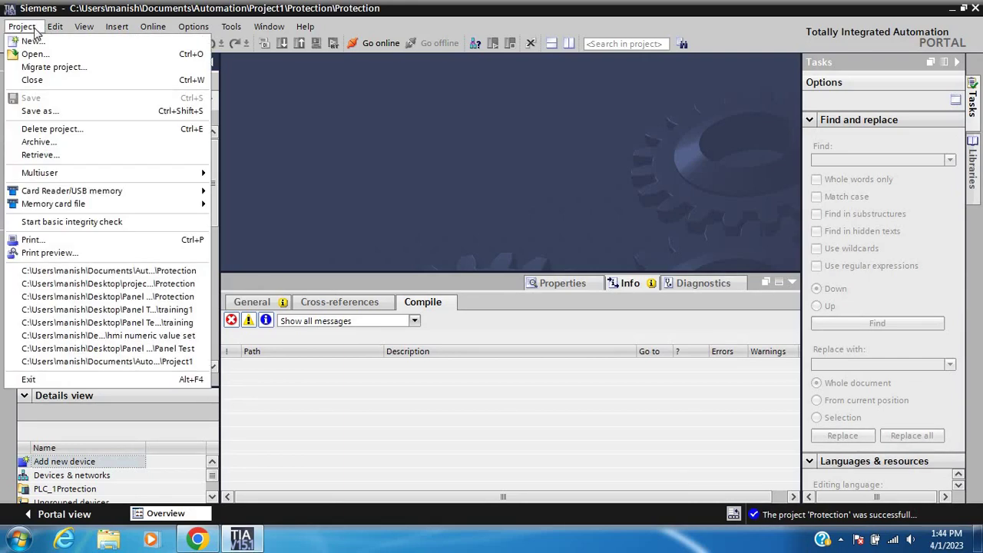
{"action": "left_click", "coordinate": [54, 157]}
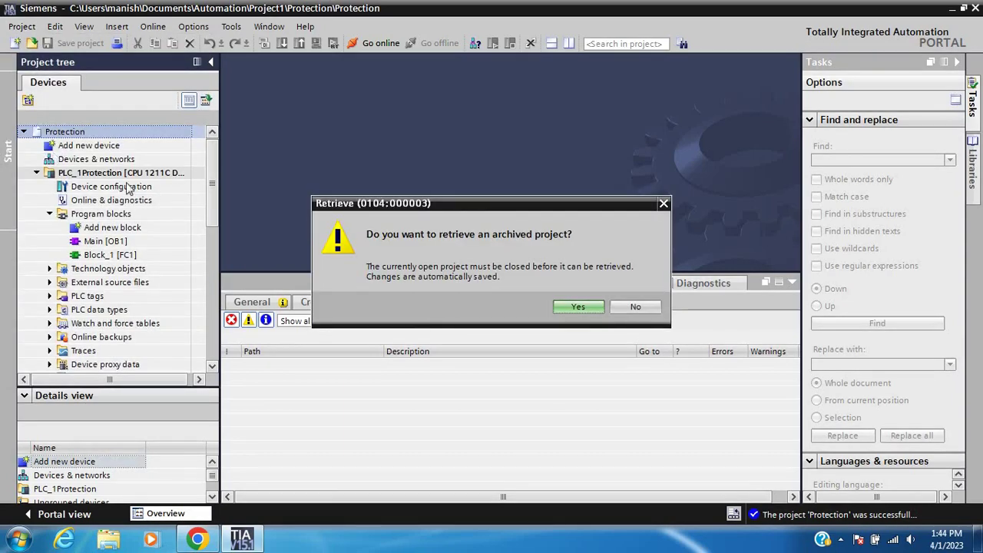
{"action": "left_click", "coordinate": [578, 307]}
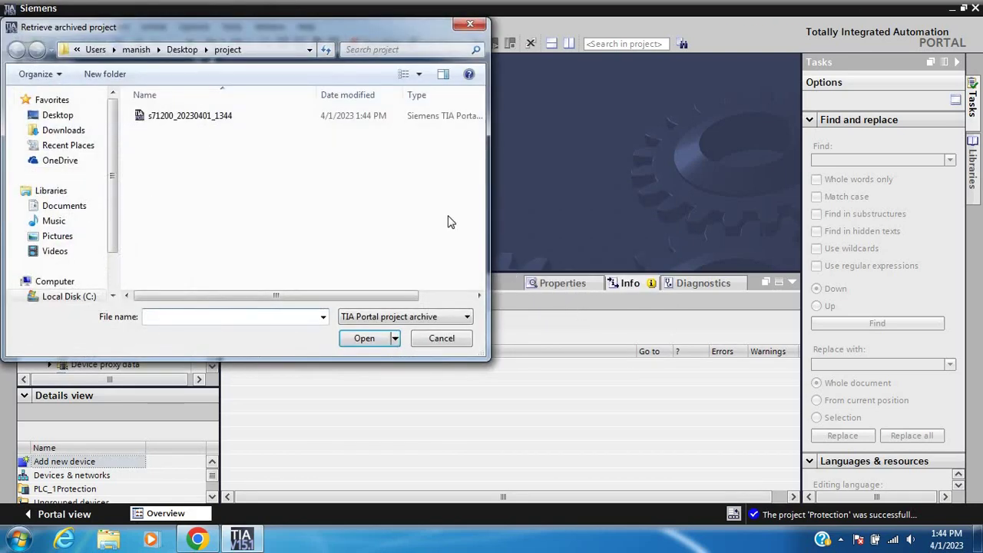
{"action": "double_click", "coordinate": [213, 119]}
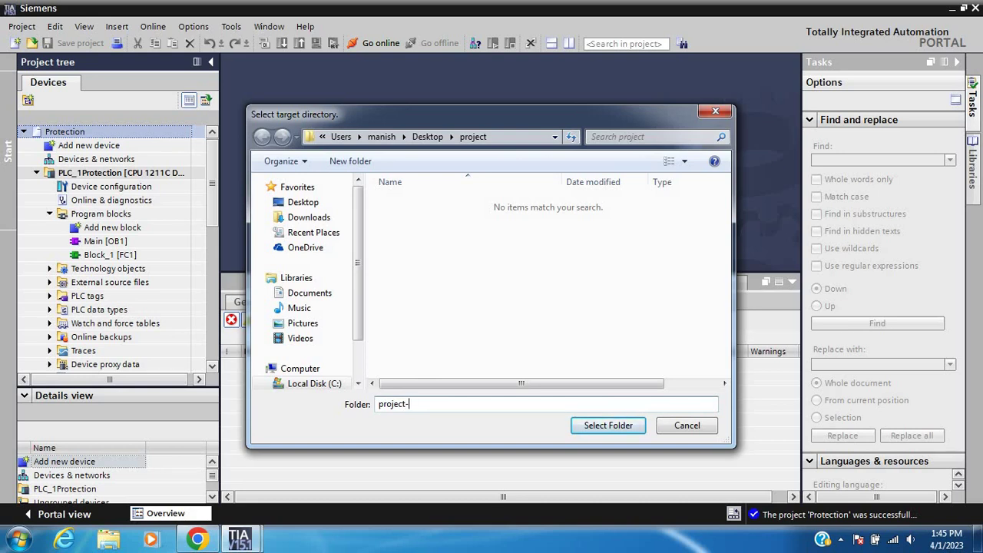
After the typed folder is rejected, browse into the Desktop project folder.
{"action": "left_click", "coordinate": [623, 430]}
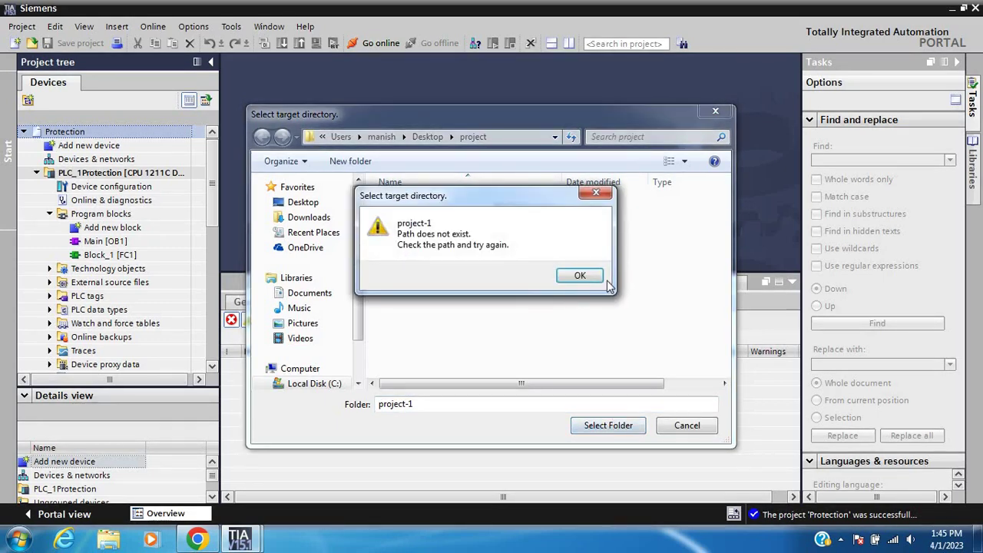
{"action": "left_click", "coordinate": [594, 278]}
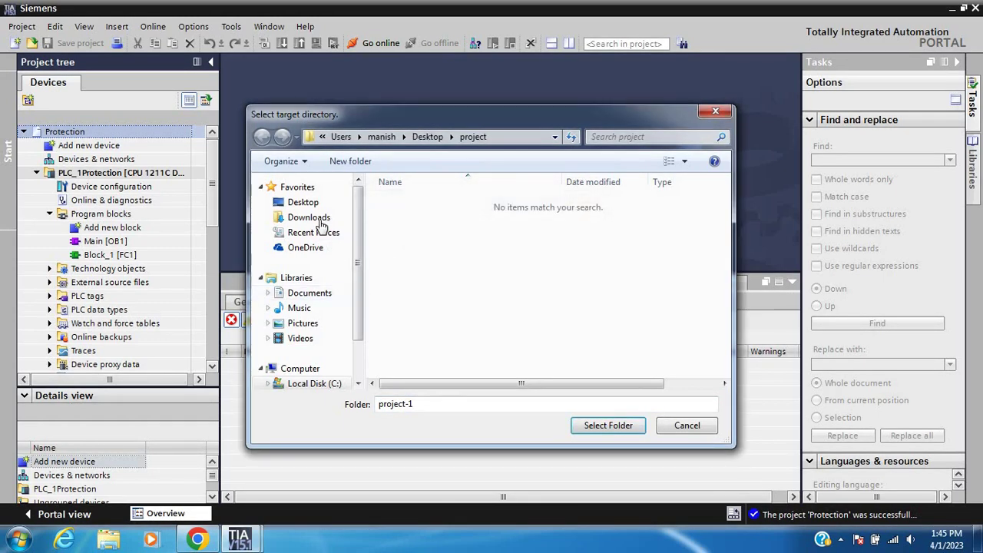
{"action": "left_click", "coordinate": [311, 203]}
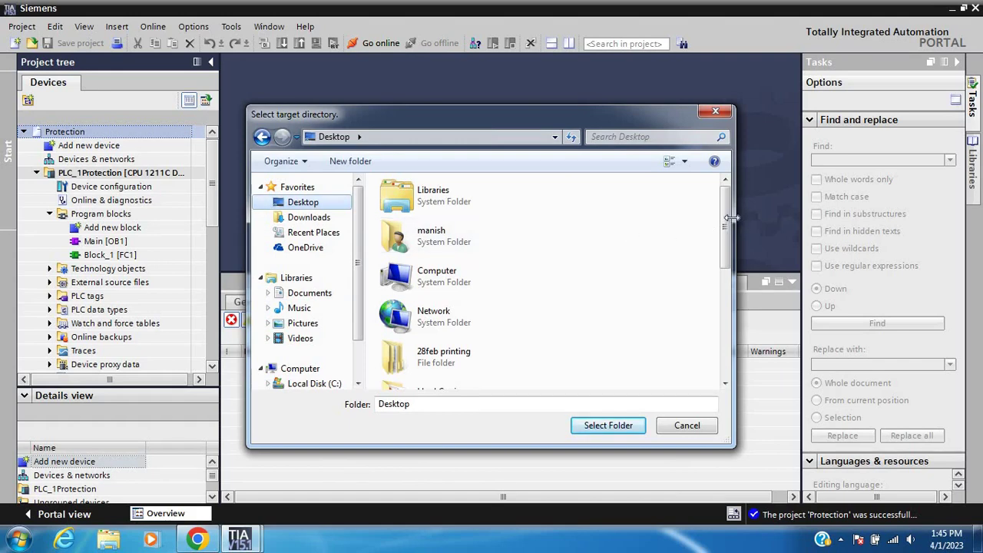
{"action": "scroll", "coordinate": [537, 269], "scroll_direction": "down", "scroll_amount": 3}
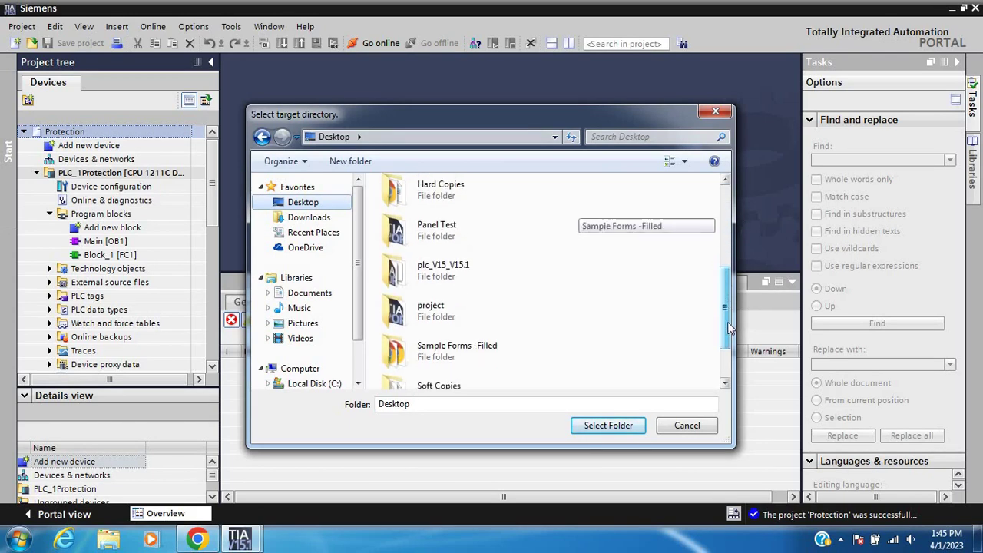
{"action": "scroll", "coordinate": [507, 243], "scroll_direction": "down", "scroll_amount": 2}
{"action": "double_click", "coordinate": [464, 250]}
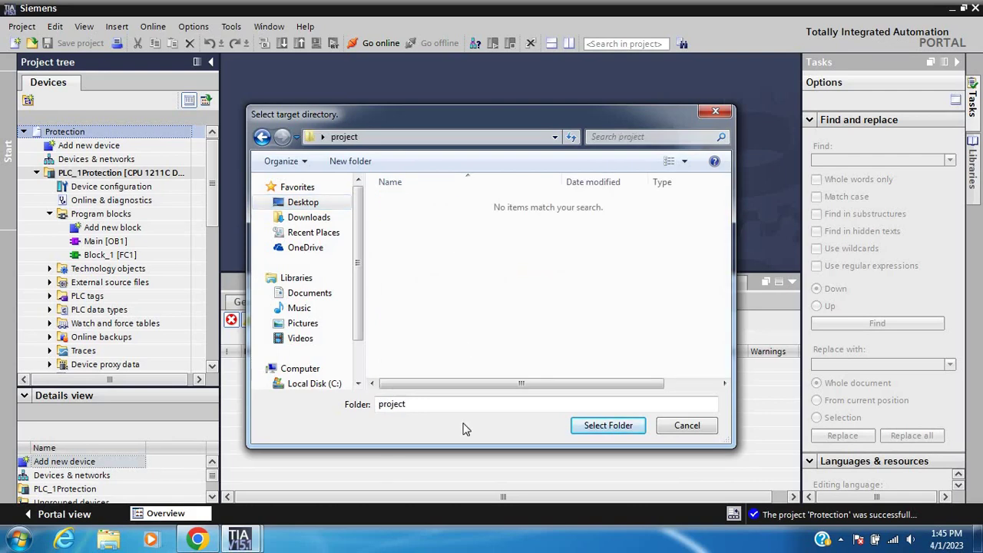
Try project-2 and a shortened folder name, both rejected, then reopen Desktop's project folder.
{"action": "left_click", "coordinate": [420, 405]}
{"action": "type", "text": "-2"}
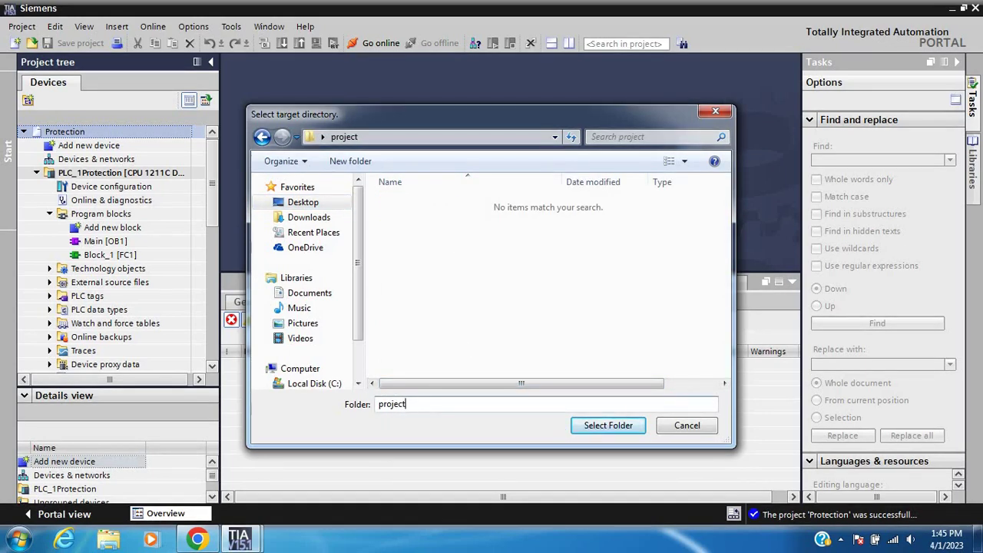
{"action": "left_click", "coordinate": [591, 430]}
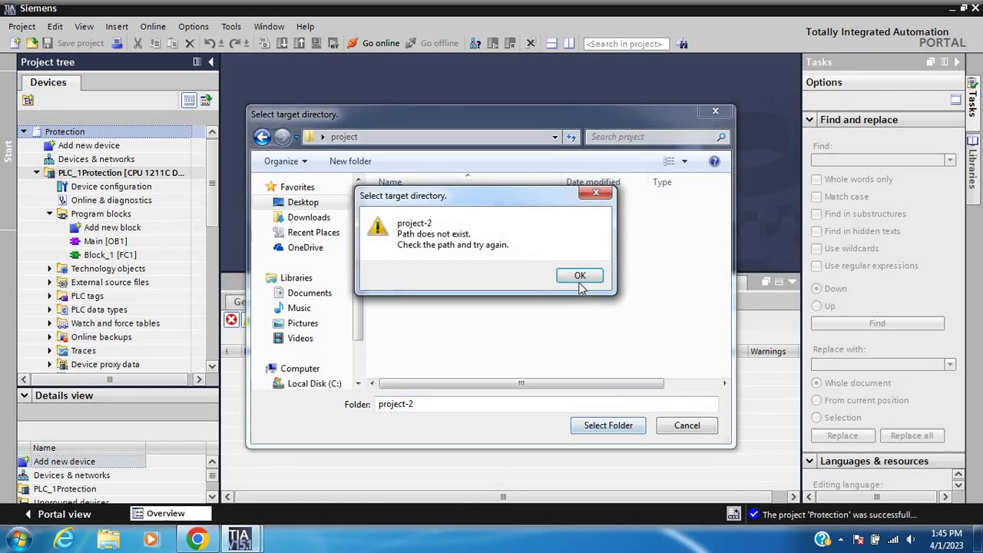
{"action": "left_click", "coordinate": [581, 277]}
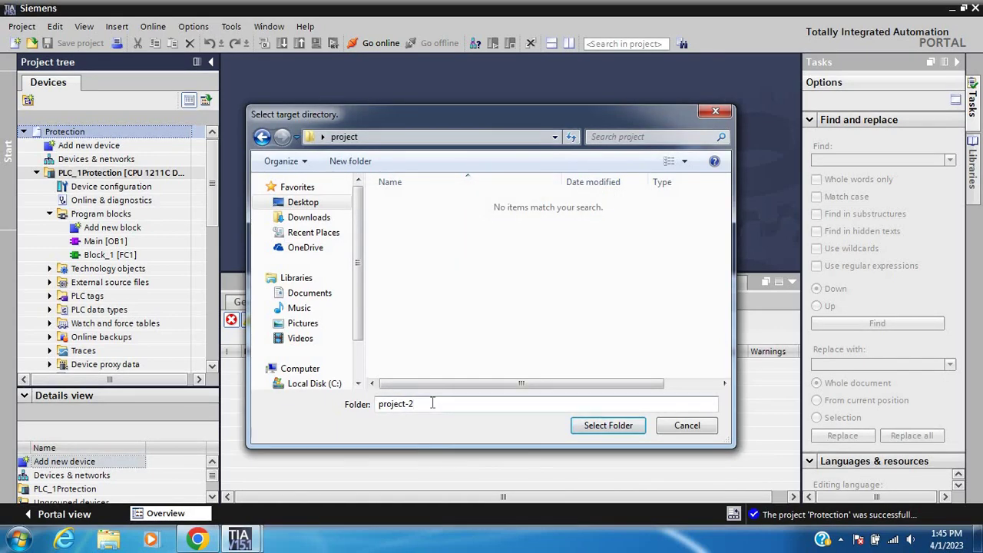
{"action": "key", "text": "BackSpace"}
{"action": "left_click", "coordinate": [592, 427]}
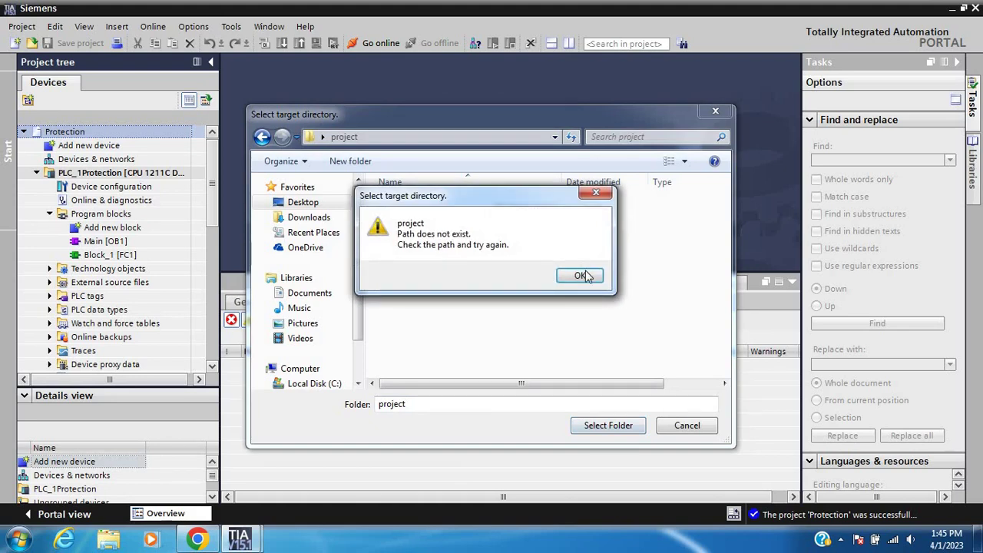
{"action": "left_click", "coordinate": [582, 275]}
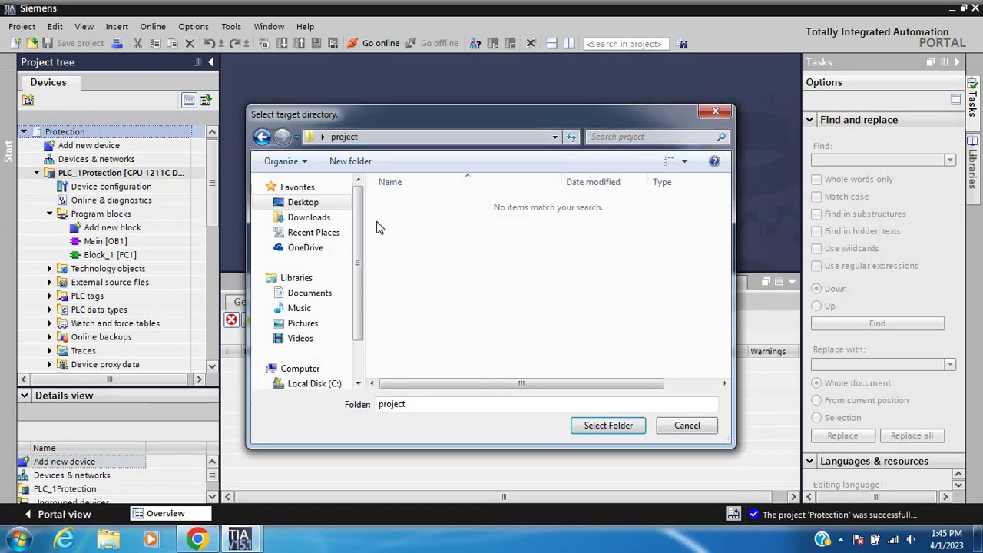
{"action": "left_click", "coordinate": [327, 204]}
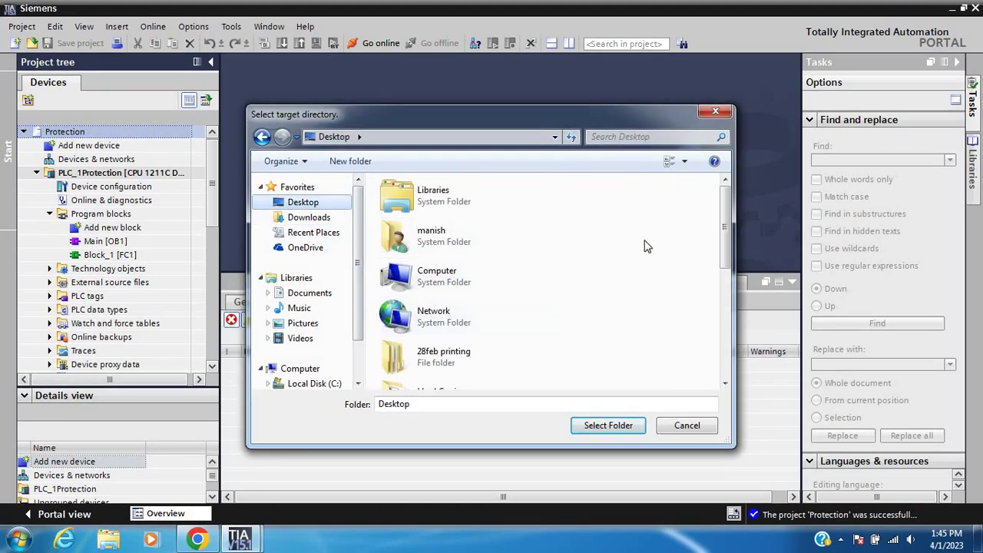
{"action": "left_click_drag", "start_coordinate": [725, 222], "coordinate": [725, 338]}
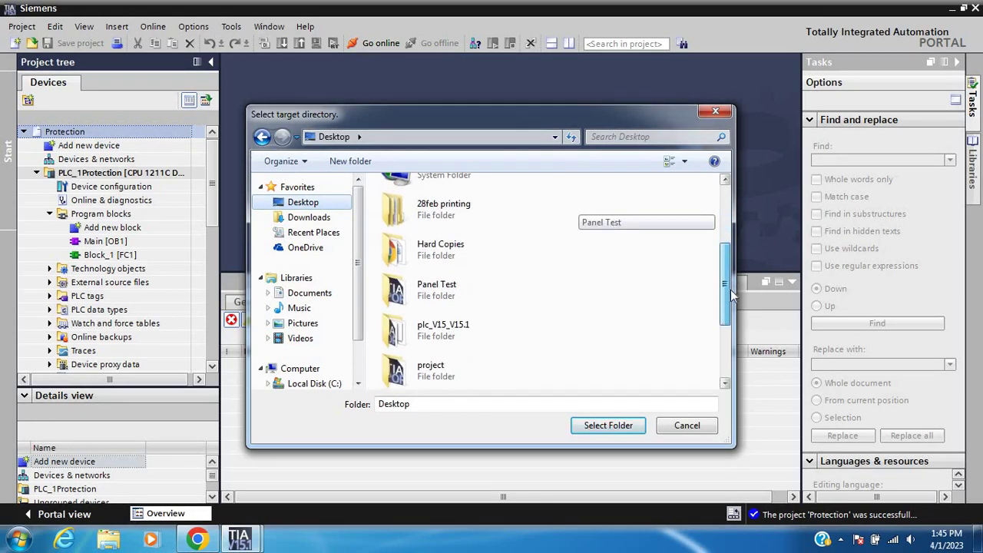
{"action": "double_click", "coordinate": [427, 246]}
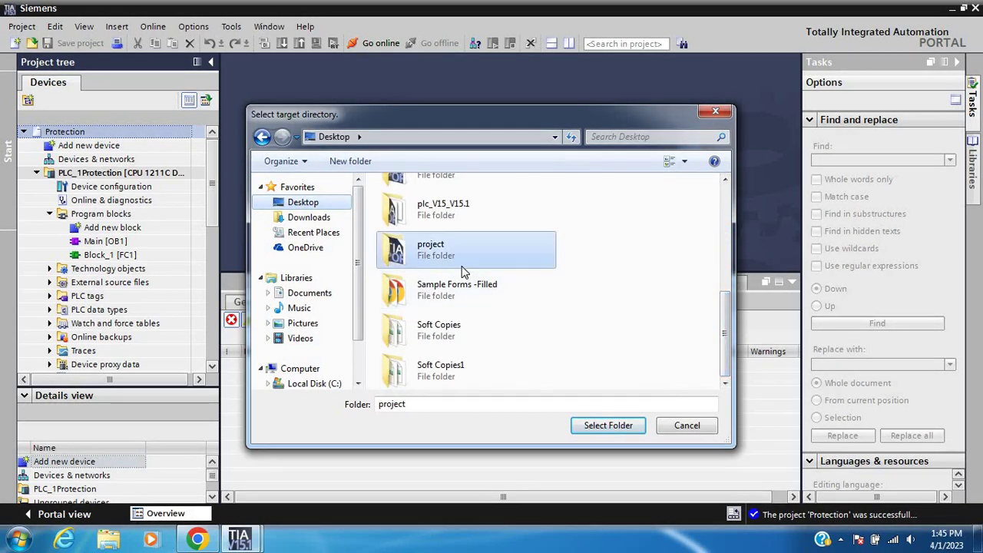
Retrieve into the Desktop project folder and expand PLC_1Protection's Program blocks (Main OB1, Block_1 FC1).
{"action": "left_click", "coordinate": [610, 428]}
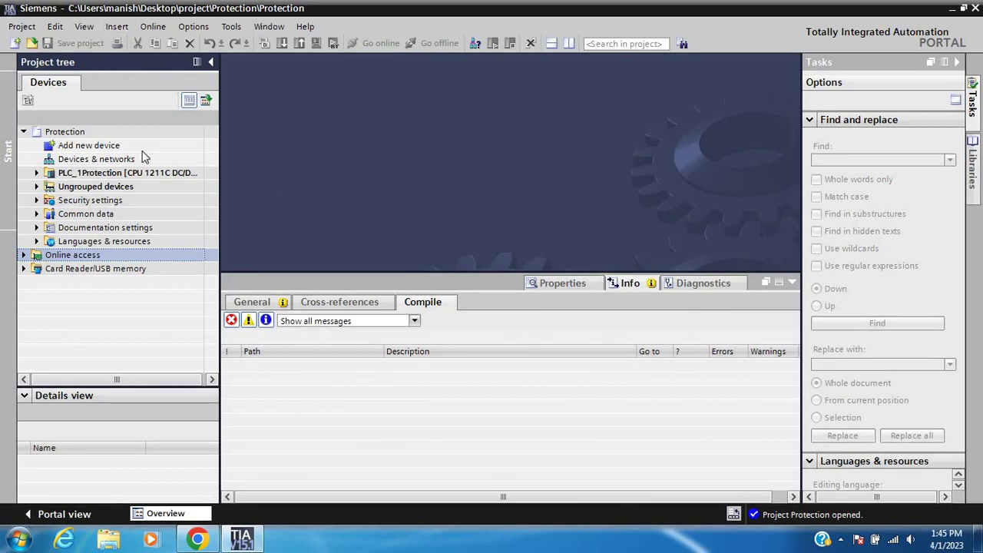
{"action": "left_click", "coordinate": [35, 174]}
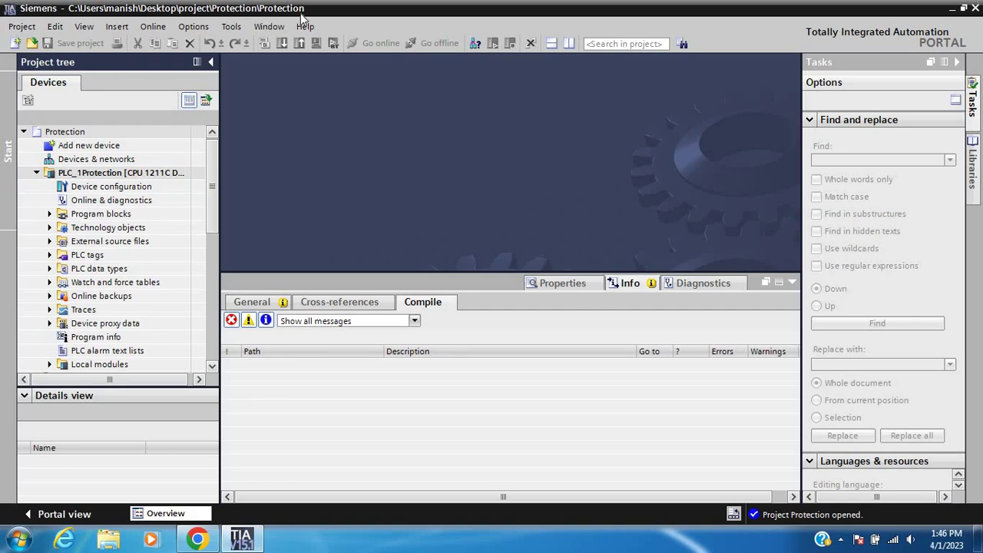
{"action": "left_click", "coordinate": [48, 215]}
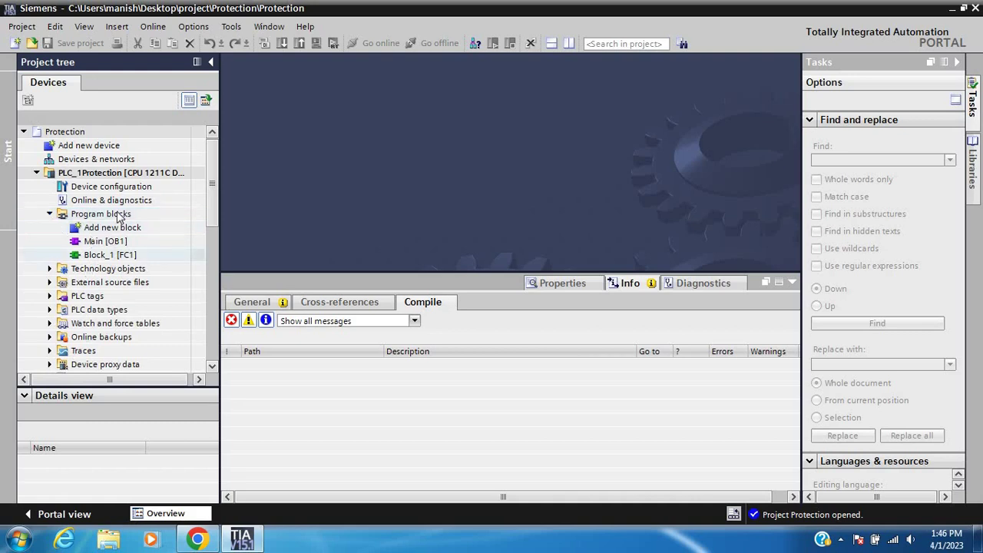